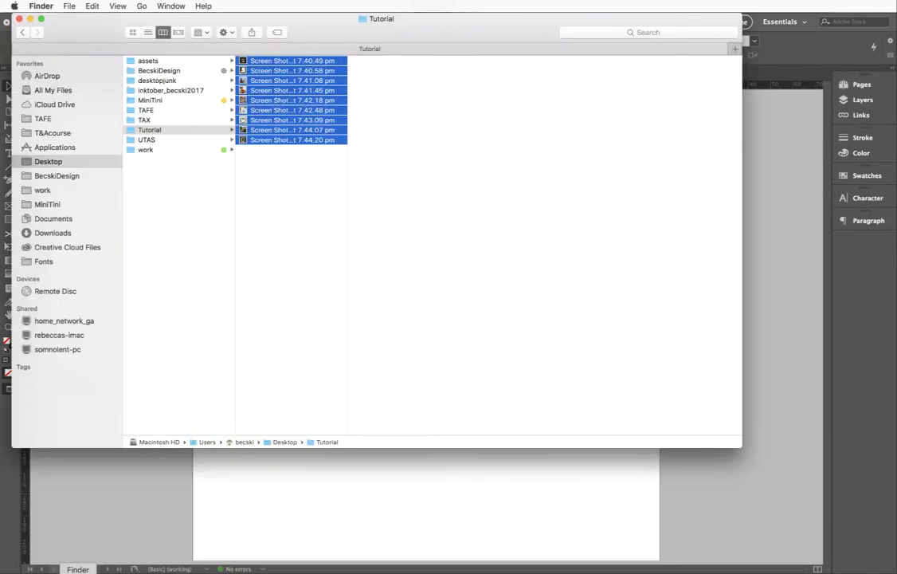
- Load all nine screenshots into the place cursor and cycle the thumbnails back to the black notebook drawing
{"action": "left_click_drag", "start_coordinate": [315, 120], "coordinate": [393, 503]}
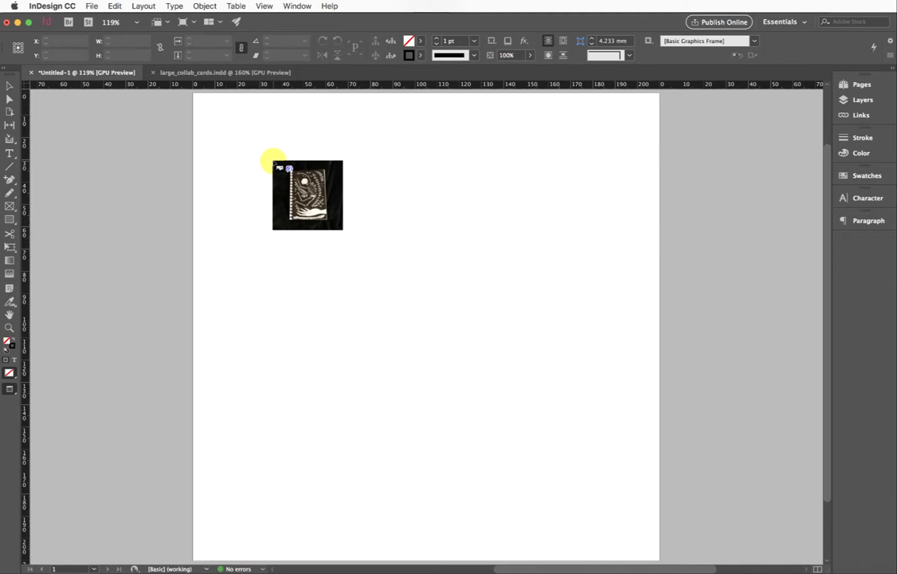
{"action": "left_click", "coordinate": [273, 162]}
{"action": "left_click", "coordinate": [272, 162]}
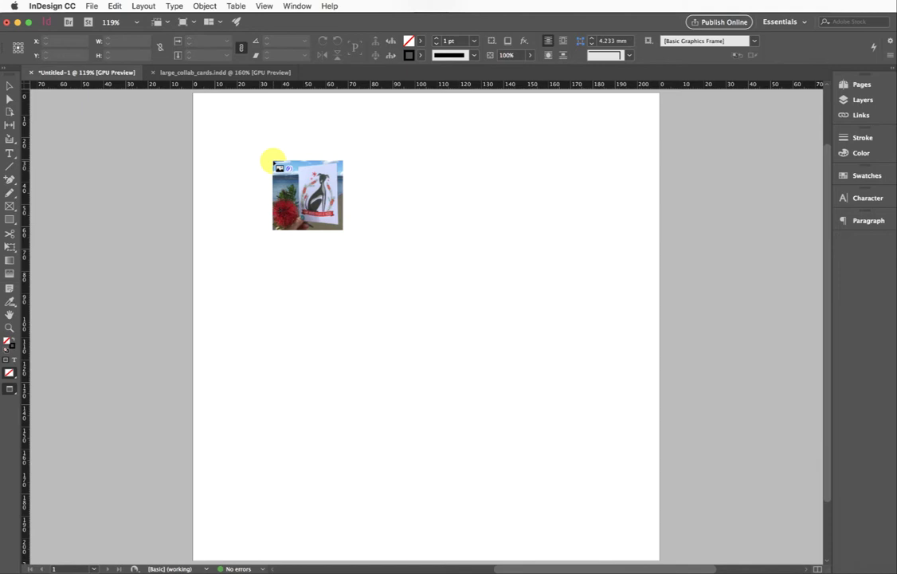
{"action": "left_click", "coordinate": [273, 162]}
{"action": "left_click", "coordinate": [273, 161]}
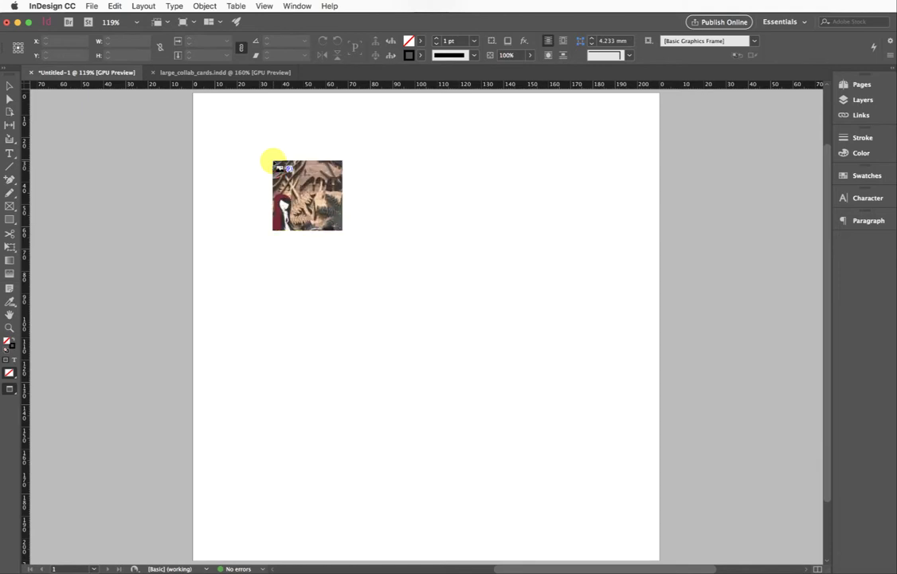
{"action": "left_click", "coordinate": [273, 162]}
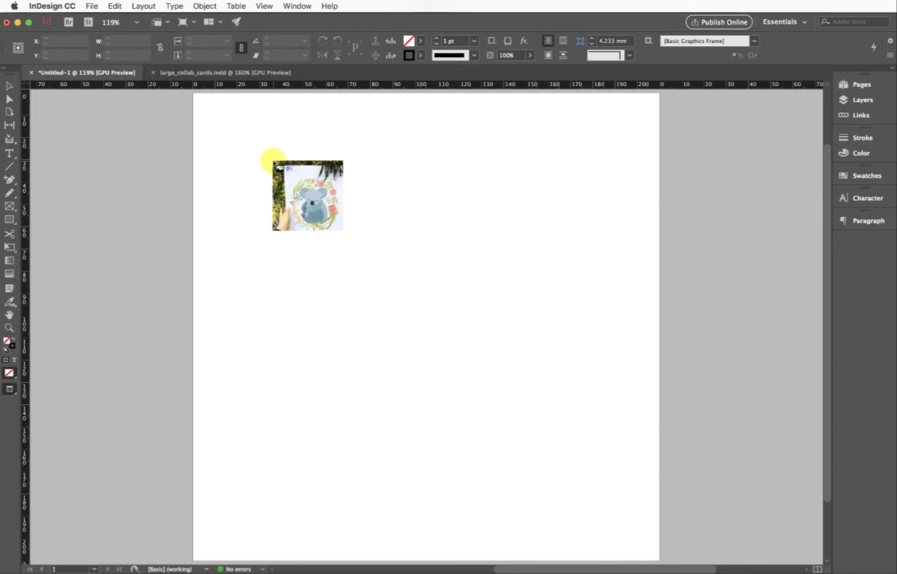
{"action": "left_click", "coordinate": [272, 162]}
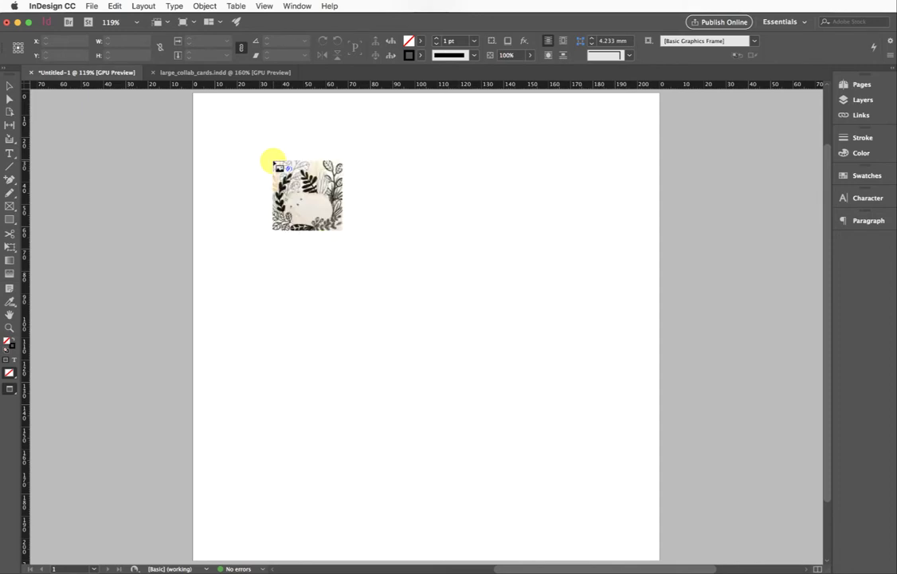
{"action": "left_click", "coordinate": [272, 162]}
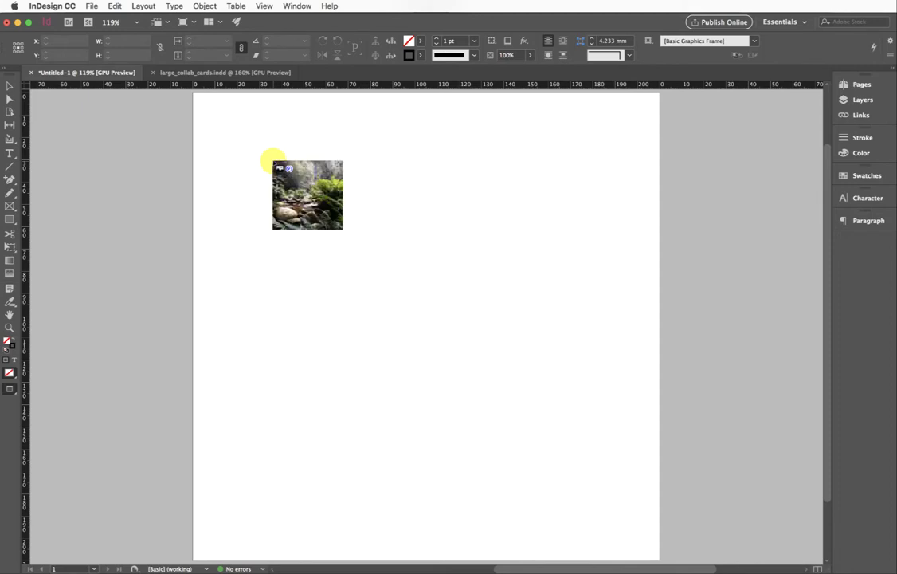
{"action": "left_click", "coordinate": [273, 162]}
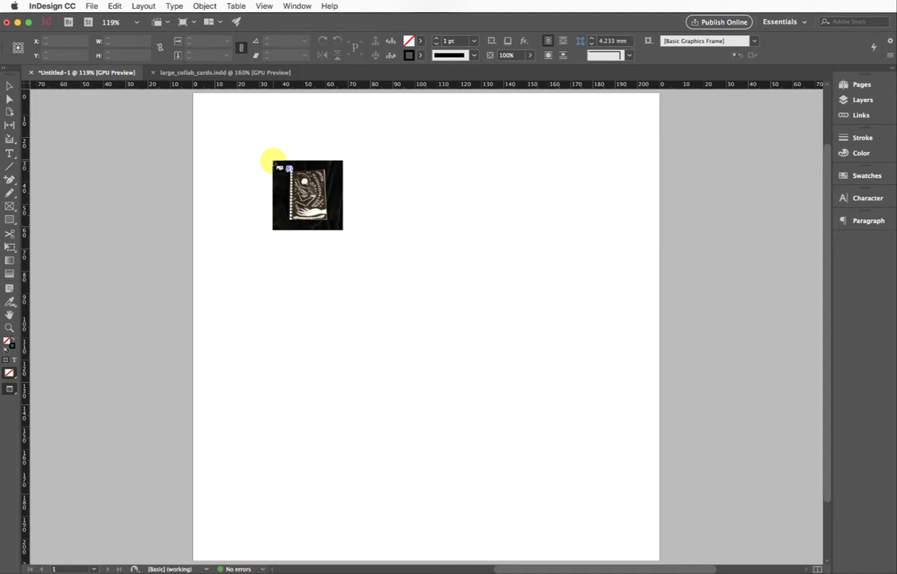
- Draw the place frame from the page's top-left to bottom-right corner as a 3×3 grid of the nine photos
{"action": "left_click_drag", "start_coordinate": [272, 161], "coordinate": [483, 382]}
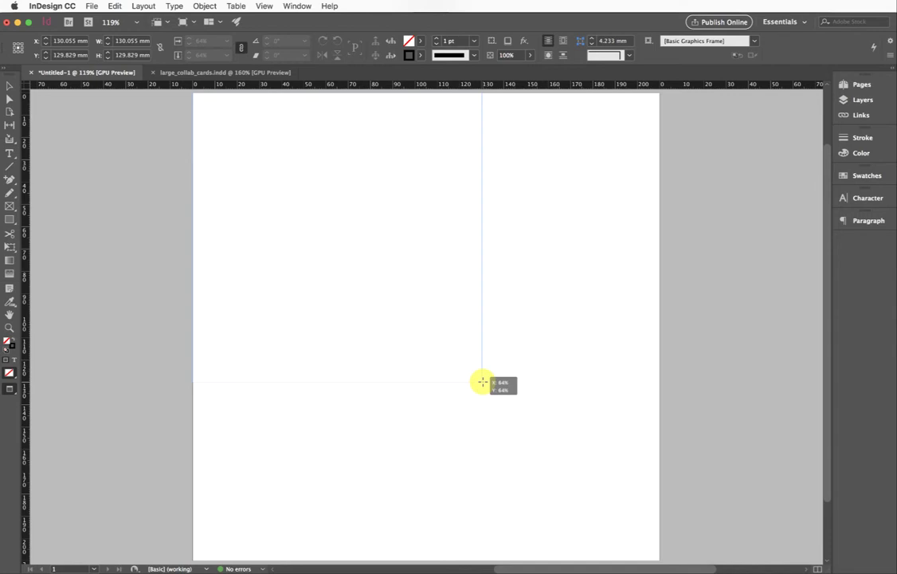
{"action": "left_click_drag", "start_coordinate": [483, 382], "coordinate": [484, 382]}
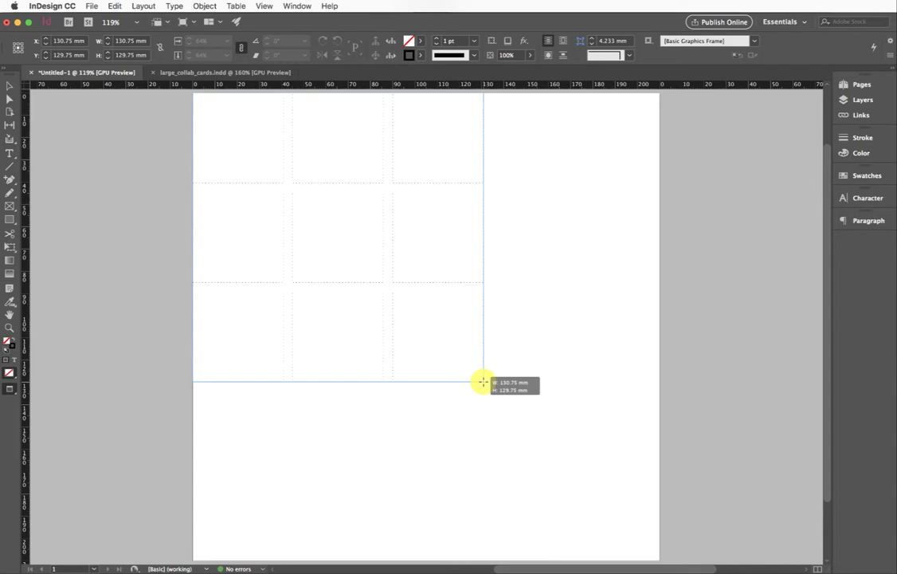
{"action": "left_click_drag", "start_coordinate": [484, 381], "coordinate": [659, 561]}
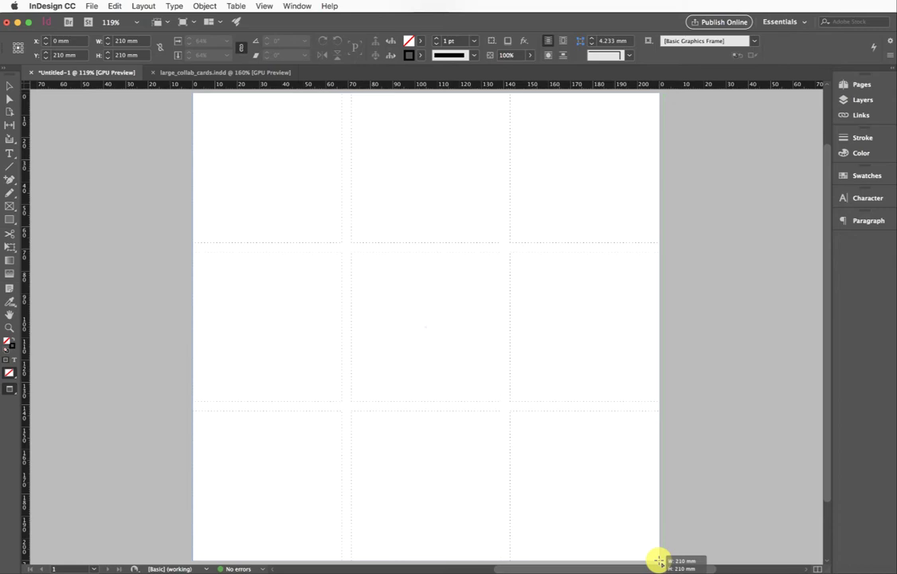
{"action": "left_click_drag", "start_coordinate": [659, 561], "coordinate": [659, 561]}
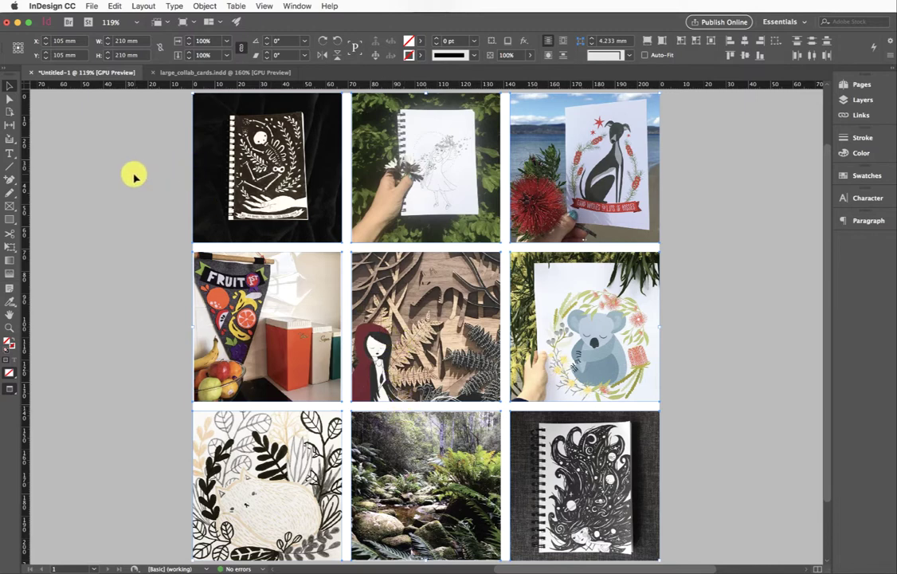
- Set all nine photo frames to Fill Frame Proportionally with Auto-Fit turned on
{"action": "left_click_drag", "start_coordinate": [111, 160], "coordinate": [753, 528]}
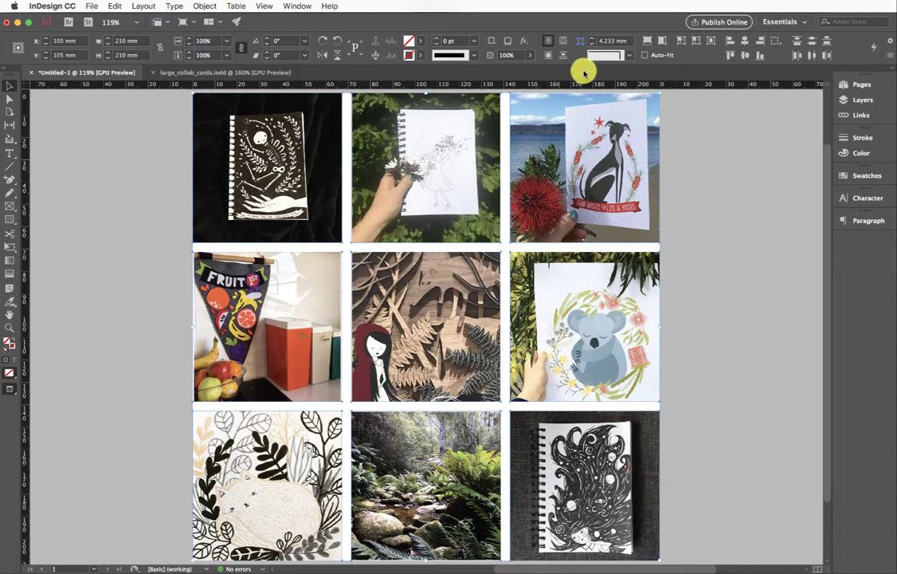
{"action": "left_click", "coordinate": [648, 42]}
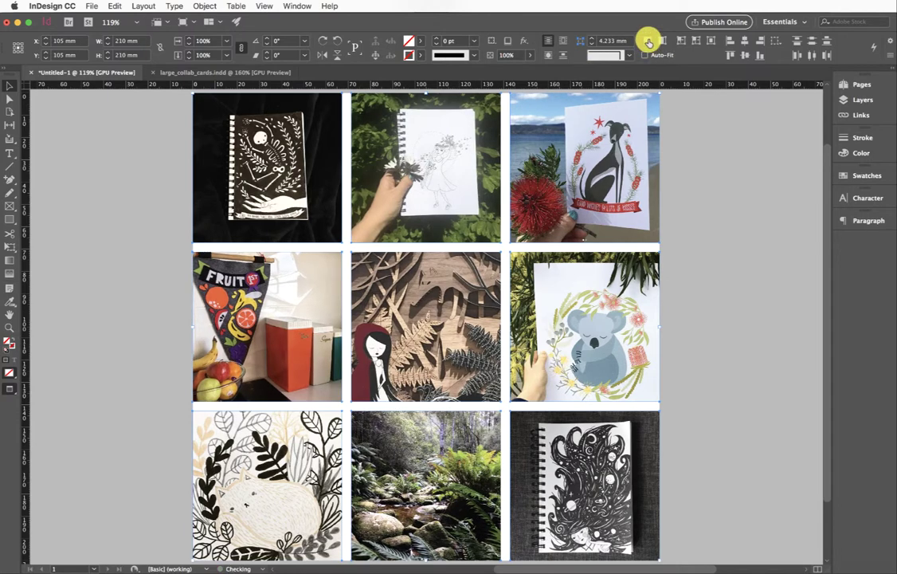
{"action": "left_click", "coordinate": [656, 55]}
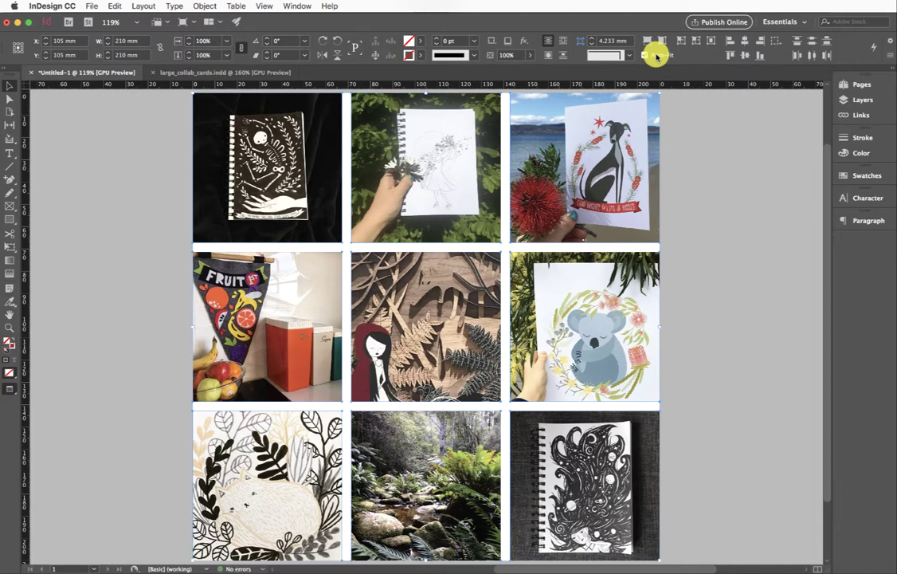
{"action": "left_click", "coordinate": [10, 127]}
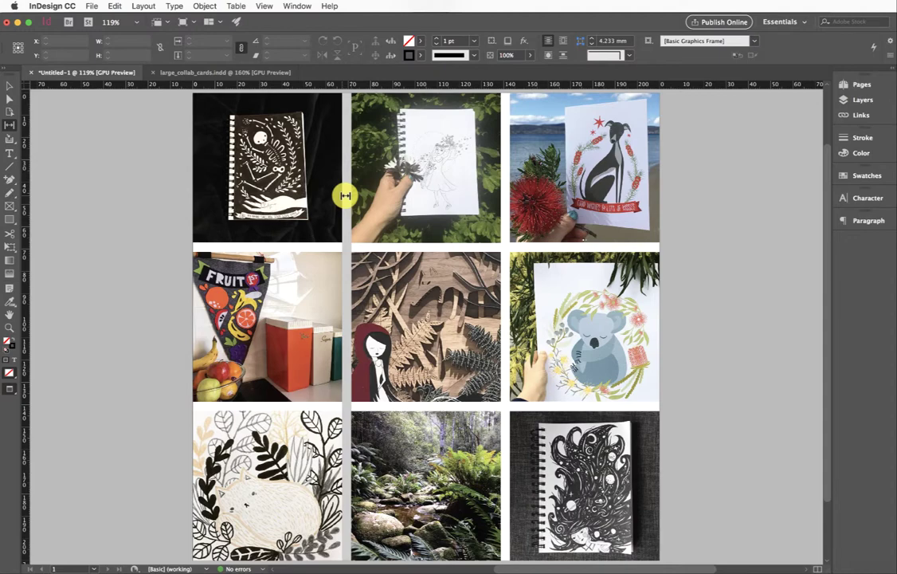
- Shift the column and row gaps to widen the left and middle columns and enlarge the dog and fruit photos
{"action": "mouse_move", "coordinate": [345, 195]}
{"action": "left_mouse_down"}
{"action": "mouse_move", "coordinate": [404, 201]}
{"action": "mouse_move", "coordinate": [307, 199]}
{"action": "mouse_move", "coordinate": [372, 201]}
{"action": "mouse_move", "coordinate": [334, 199]}
{"action": "mouse_move", "coordinate": [347, 199]}
{"action": "left_mouse_up"}
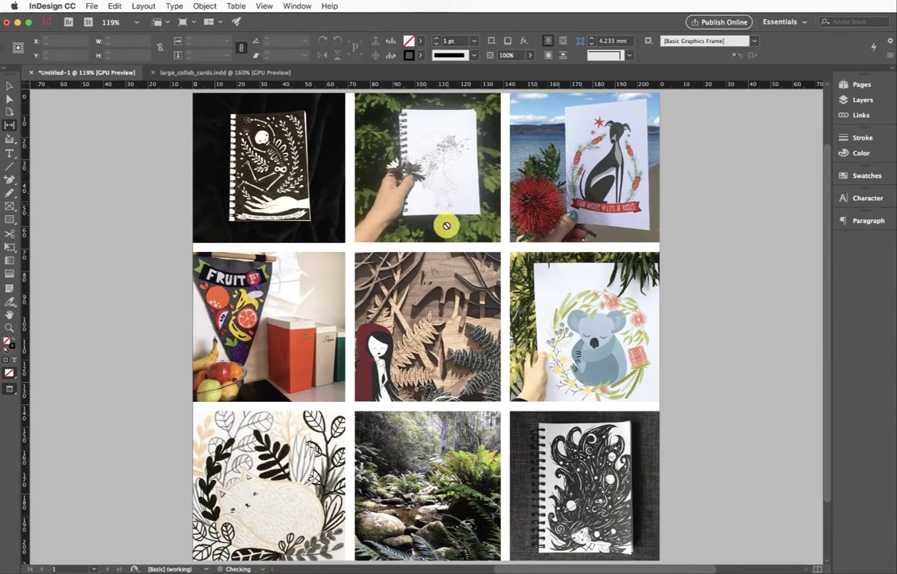
{"action": "left_click_drag", "start_coordinate": [440, 241], "coordinate": [441, 290]}
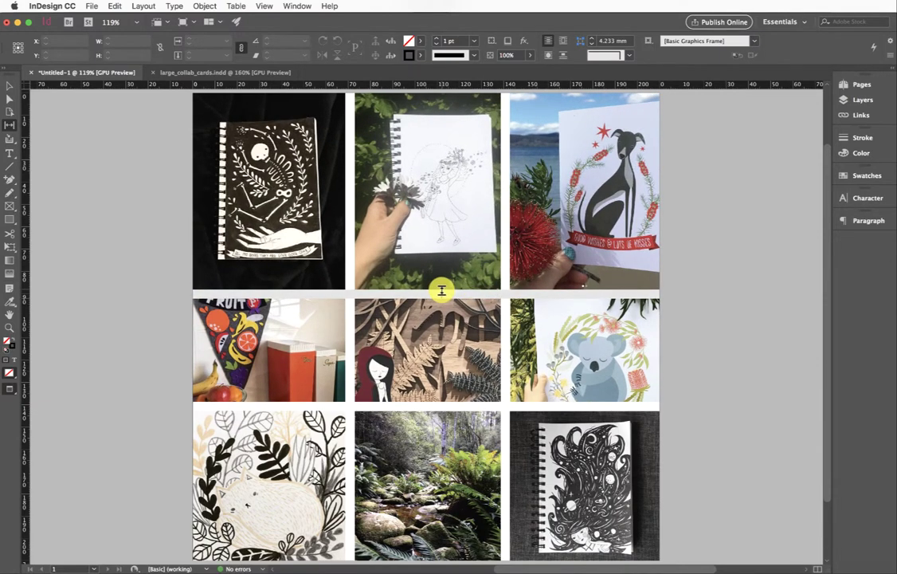
{"action": "left_click_drag", "start_coordinate": [442, 290], "coordinate": [444, 229]}
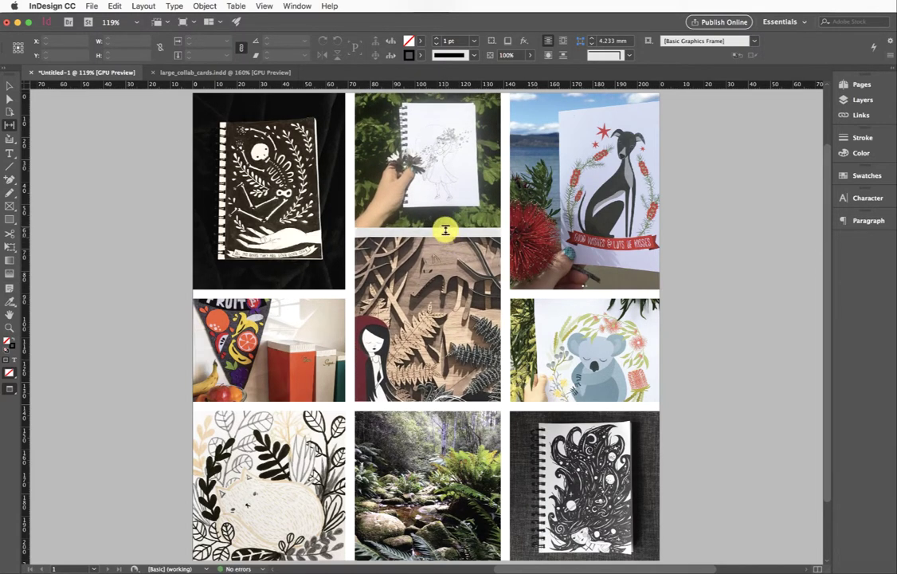
{"action": "left_click_drag", "start_coordinate": [444, 229], "coordinate": [443, 176]}
{"action": "left_click_drag", "start_coordinate": [553, 289], "coordinate": [553, 296]}
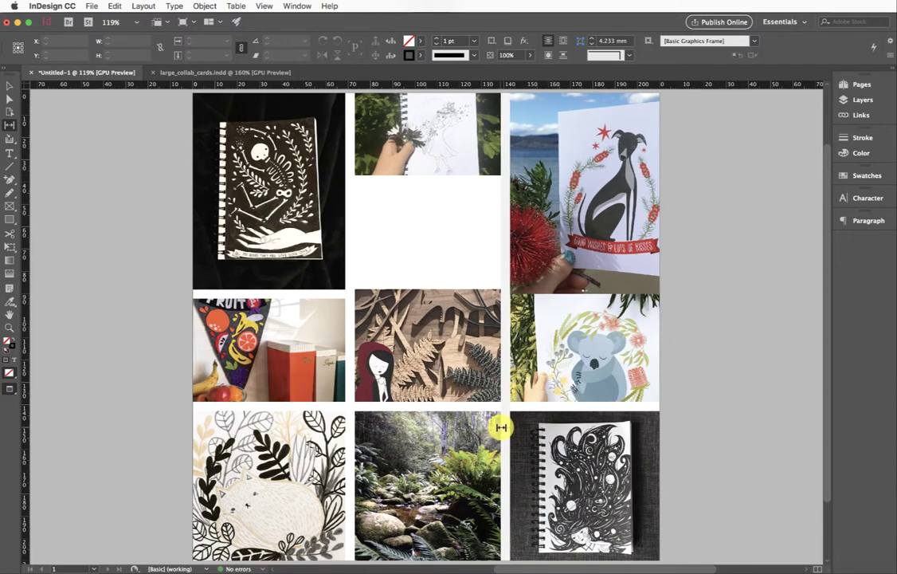
{"action": "left_click_drag", "start_coordinate": [500, 425], "coordinate": [531, 356]}
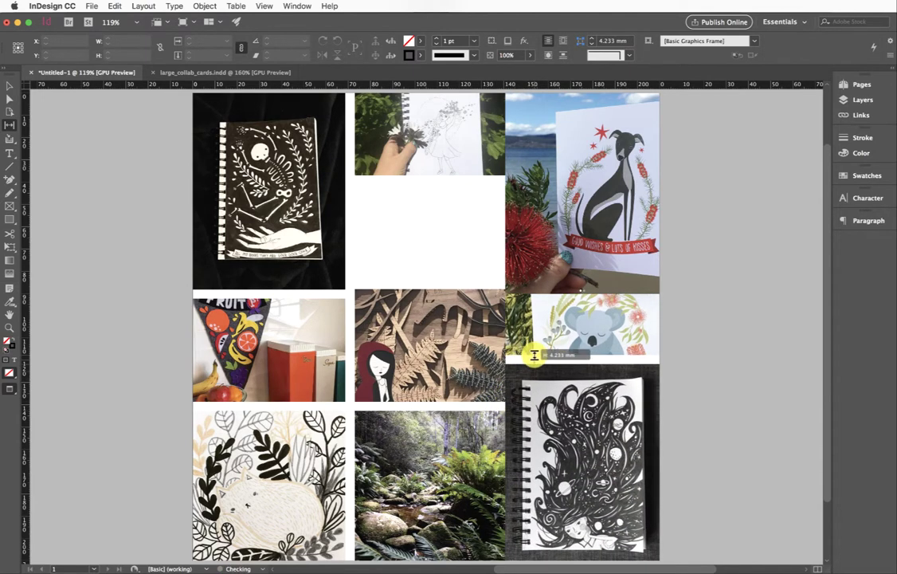
{"action": "left_click_drag", "start_coordinate": [310, 404], "coordinate": [320, 375]}
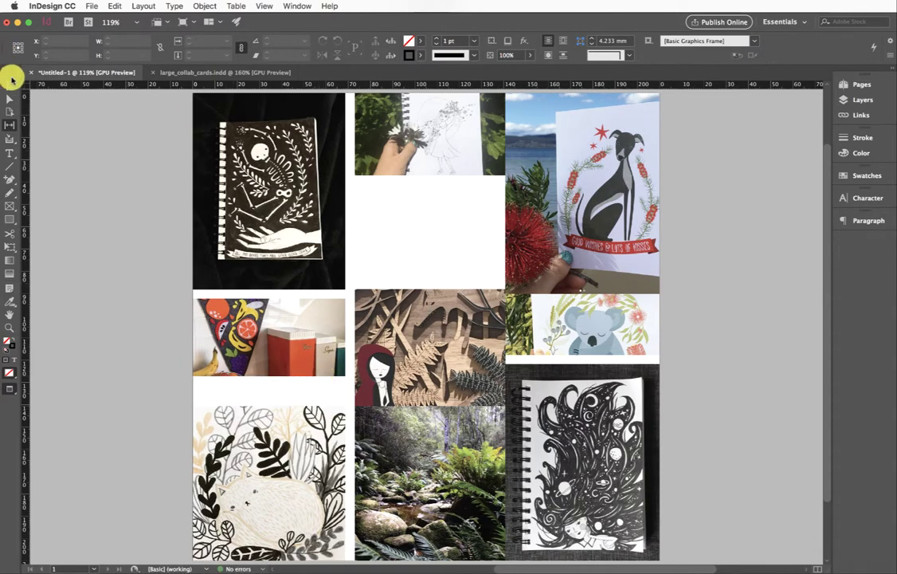
- Select every photo frame on the page and delete them
{"action": "left_click", "coordinate": [6, 89]}
{"action": "left_click_drag", "start_coordinate": [156, 110], "coordinate": [731, 453]}
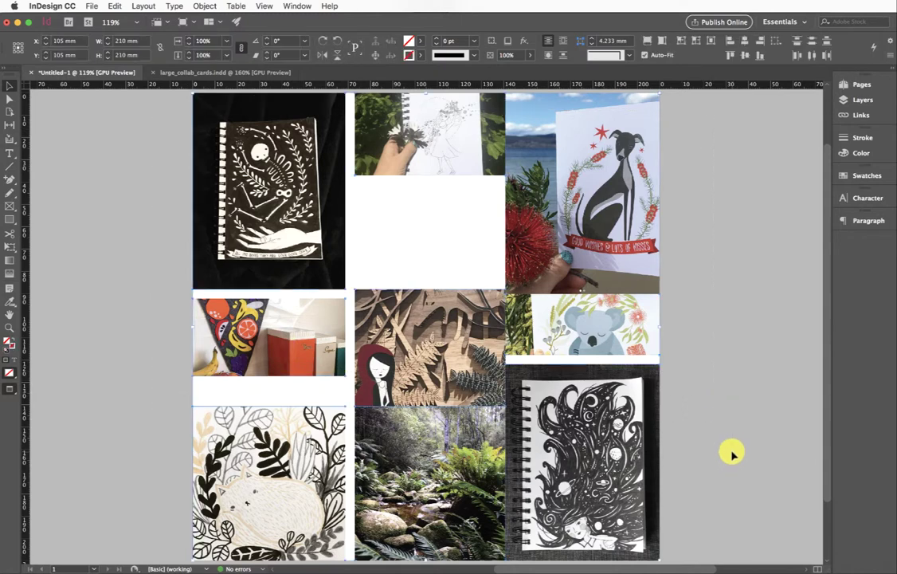
{"action": "key", "text": "Delete"}
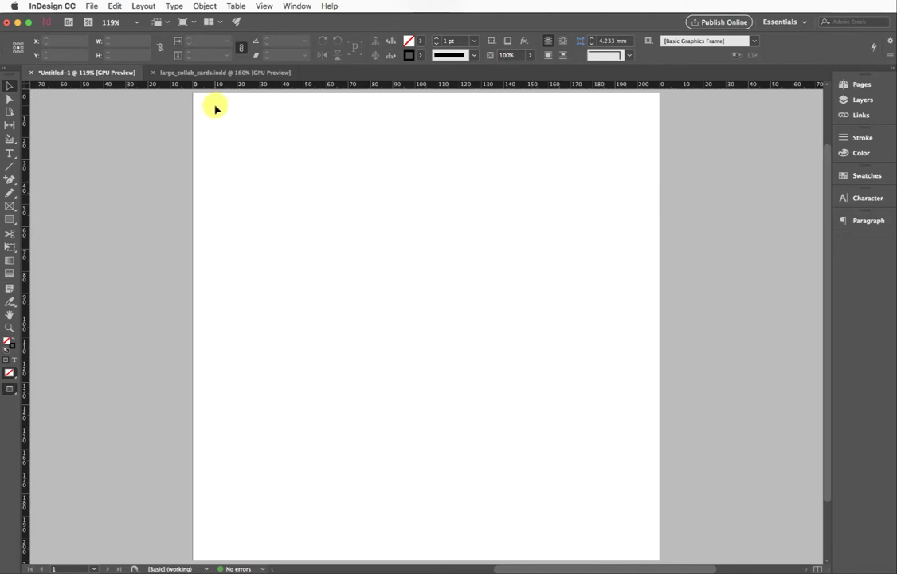
- Reload all nine screenshots for placing through File > Place
{"action": "left_click", "coordinate": [93, 6]}
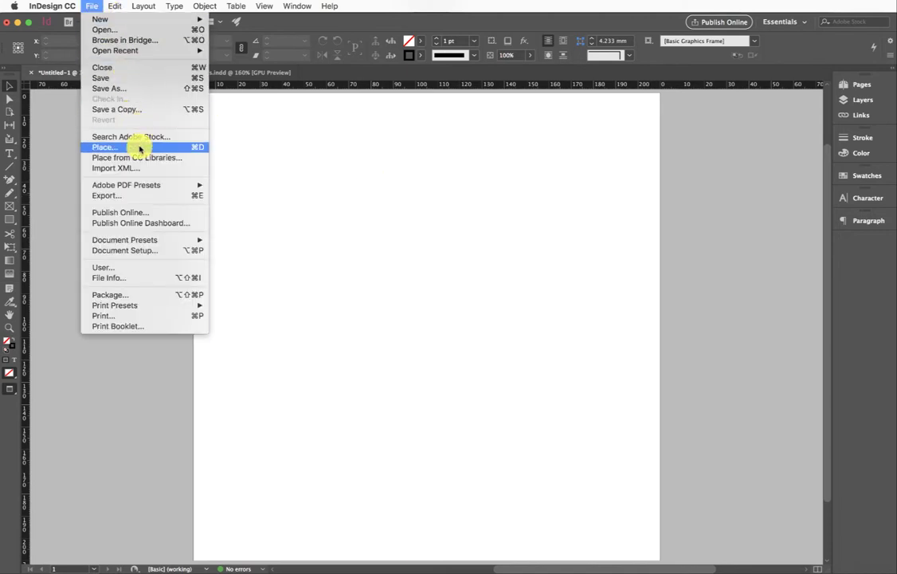
{"action": "left_click", "coordinate": [140, 148]}
{"action": "left_click_drag", "start_coordinate": [451, 229], "coordinate": [502, 192]}
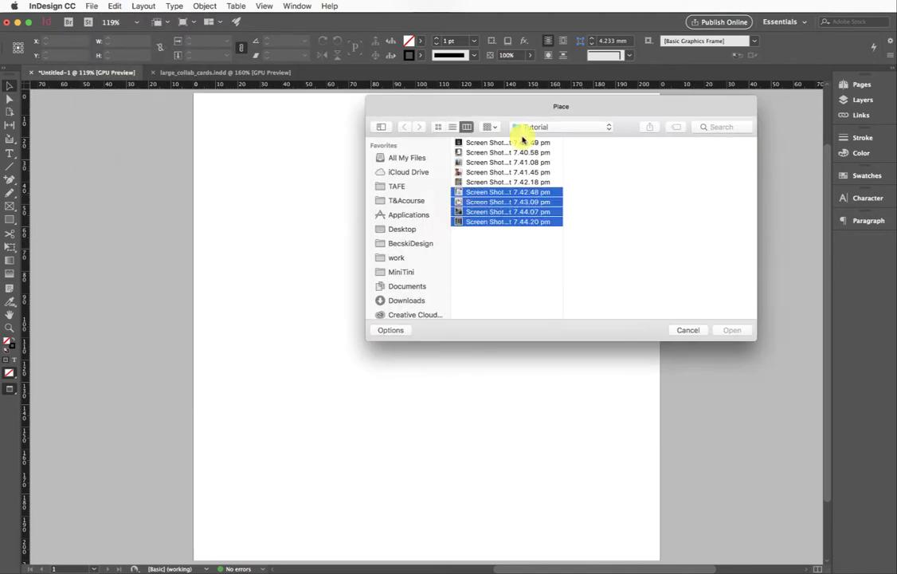
{"action": "left_click_drag", "start_coordinate": [523, 140], "coordinate": [523, 137]}
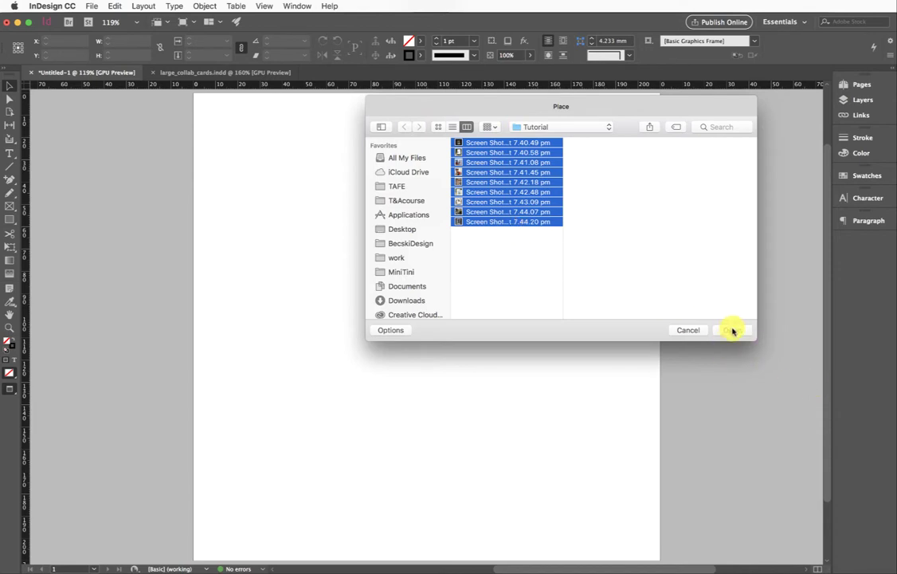
{"action": "left_click", "coordinate": [733, 330]}
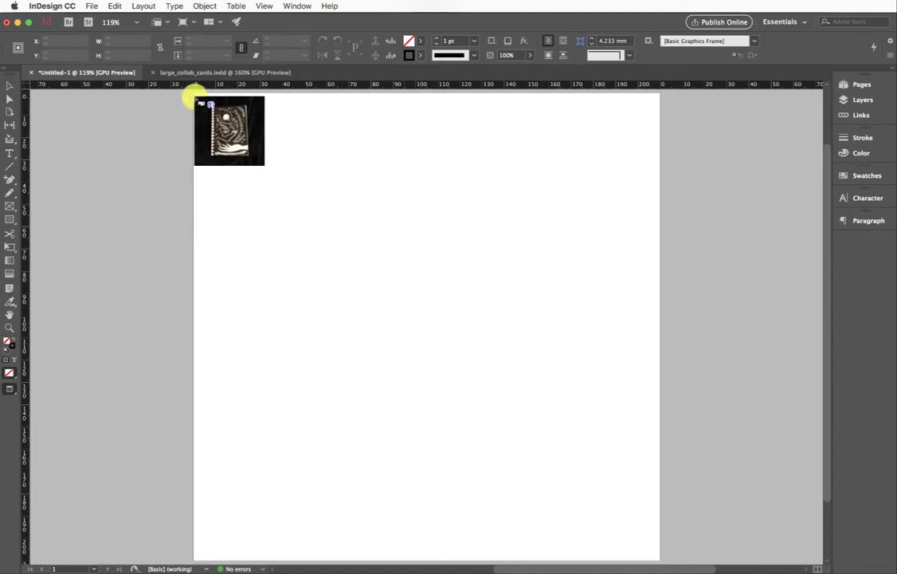
- Place the nine photos as an equal 3×3 grid across the whole page with zero column and row gutters
{"action": "left_click_drag", "start_coordinate": [198, 97], "coordinate": [659, 560]}
{"action": "key", "text": "Right"}
{"action": "key", "text": "Right"}
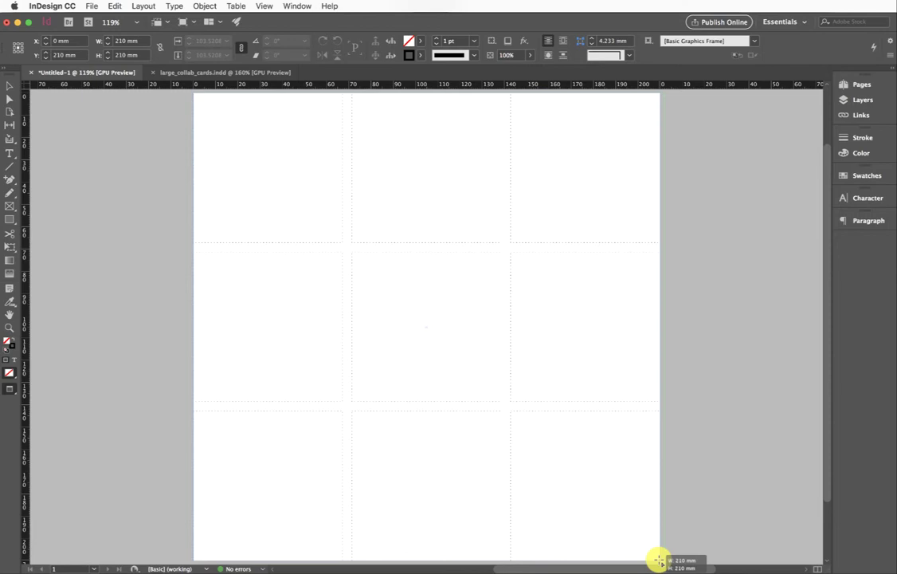
{"action": "key", "text": "super+Left"}
{"action": "key", "text": "super+Left"}
{"action": "key", "text": "super+Left"}
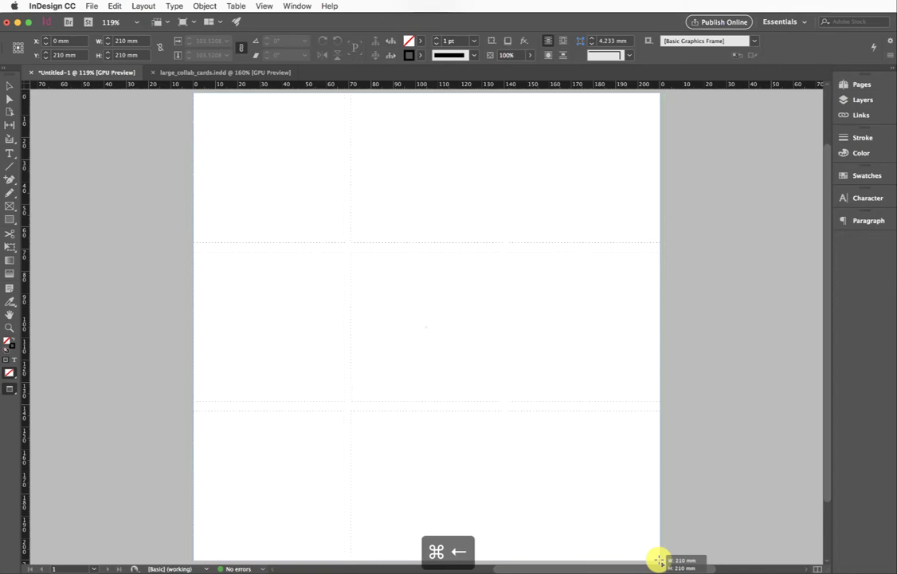
{"action": "key", "text": "super+Left"}
{"action": "key", "text": "super+Left"}
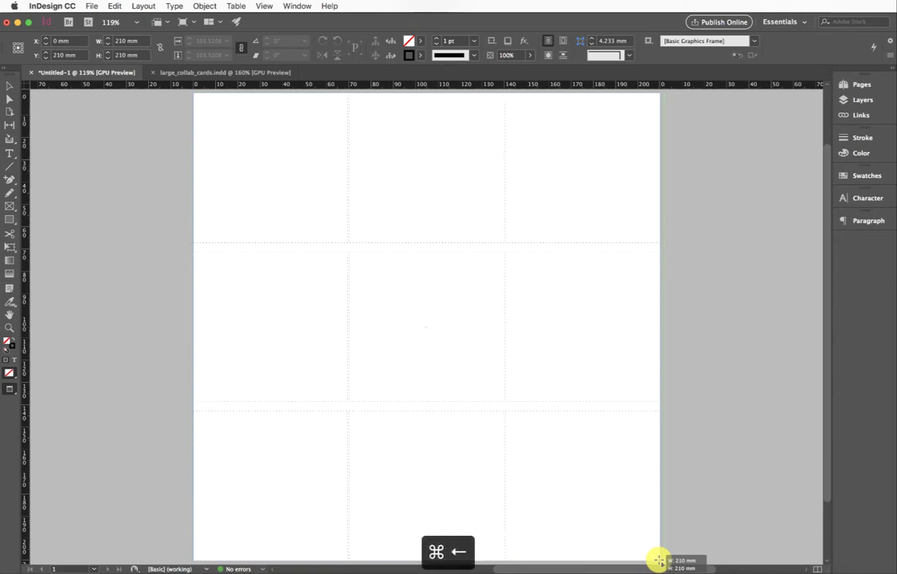
{"action": "key", "text": "super+Left"}
{"action": "key", "text": "super+Left"}
{"action": "key", "text": "super+Left"}
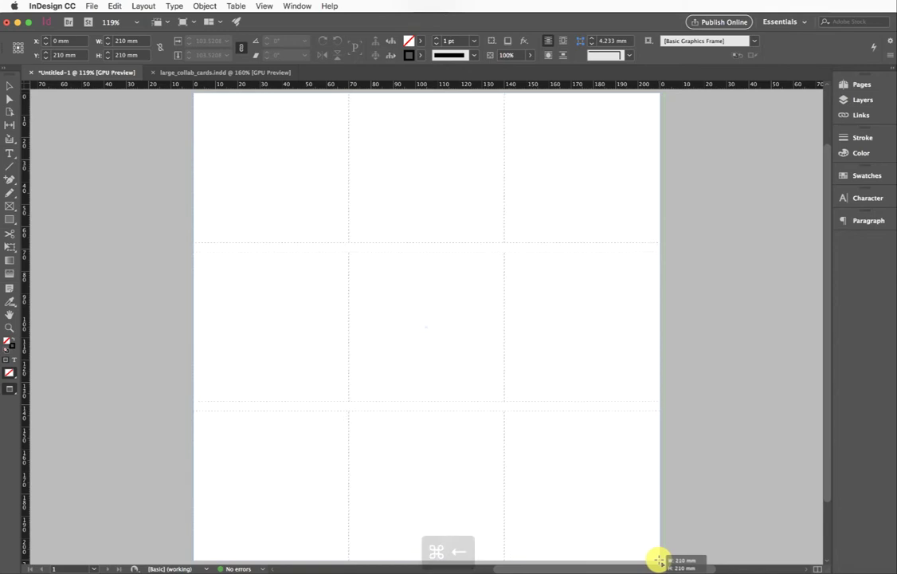
{"action": "key", "text": "super+Left"}
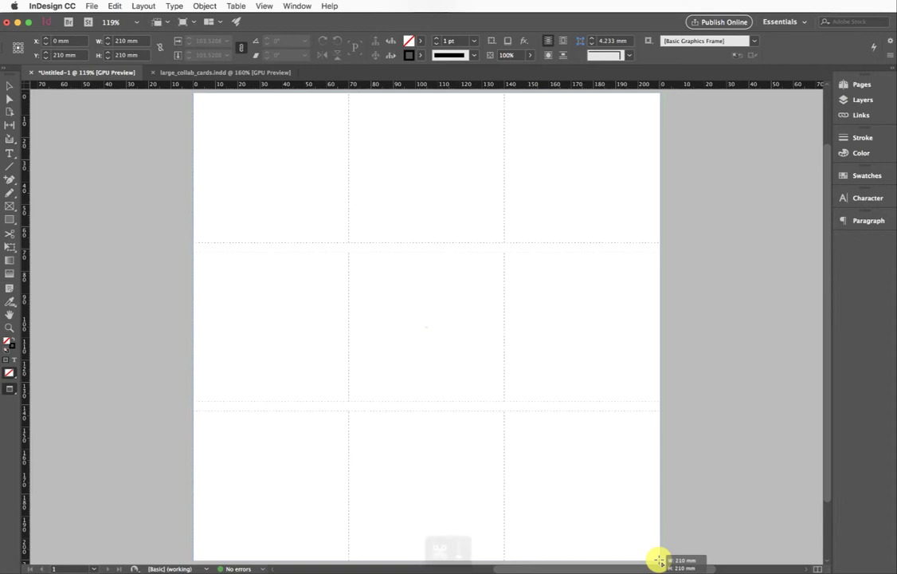
{"action": "key", "text": "super+Down"}
{"action": "key", "text": "super+Down"}
{"action": "key", "text": "super+Down"}
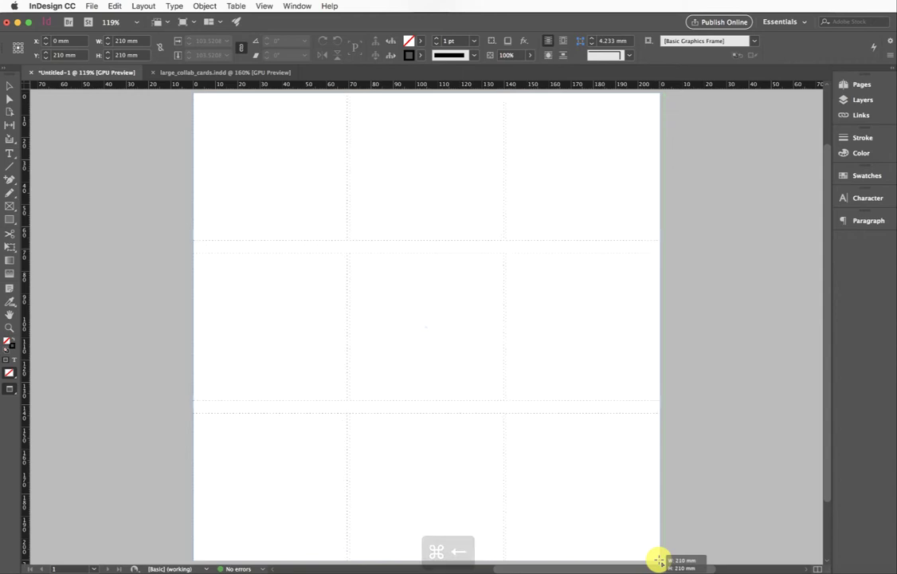
{"action": "key", "text": "super+Down"}
{"action": "key", "text": "super+Down"}
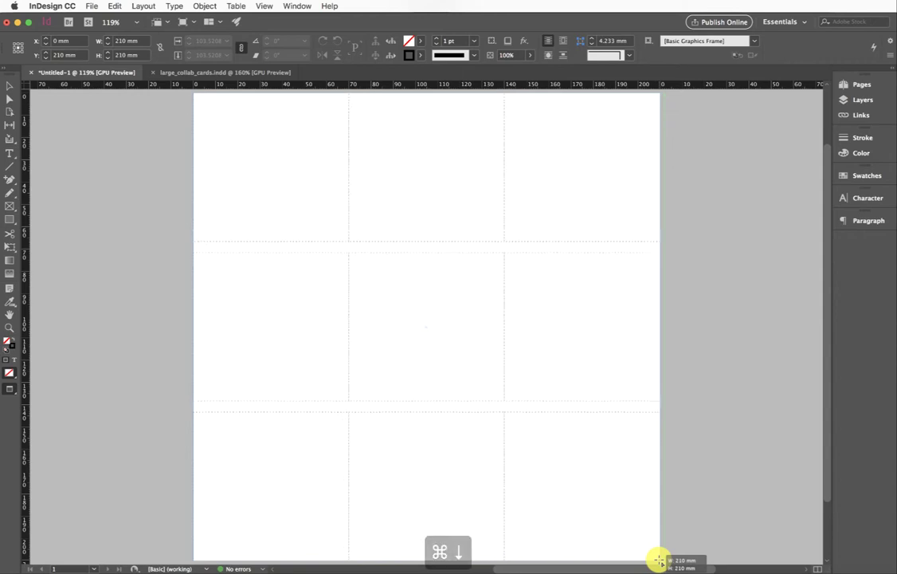
{"action": "key", "text": "super+Down"}
{"action": "key", "text": "super+Down"}
{"action": "key", "text": "super+Down"}
{"action": "key", "text": "super+Down"}
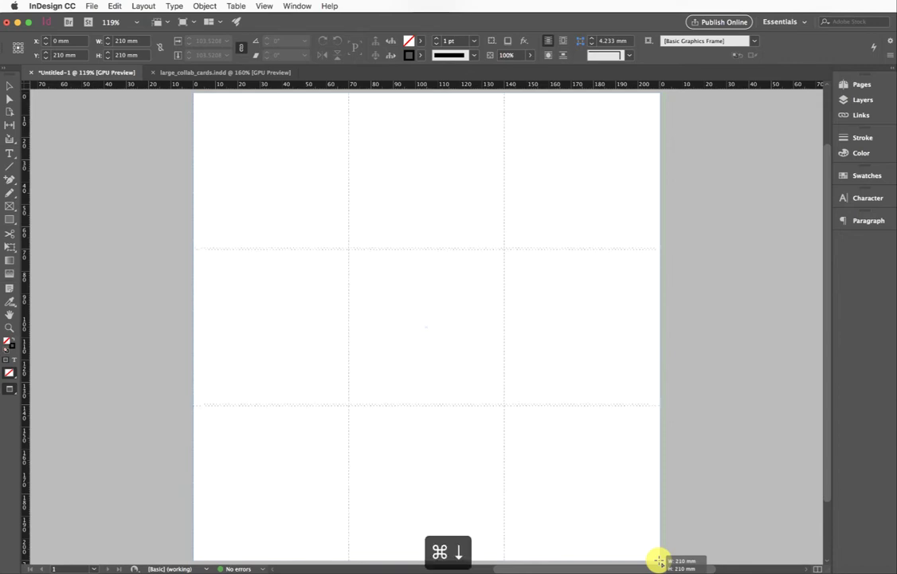
{"action": "key", "text": "super+Down"}
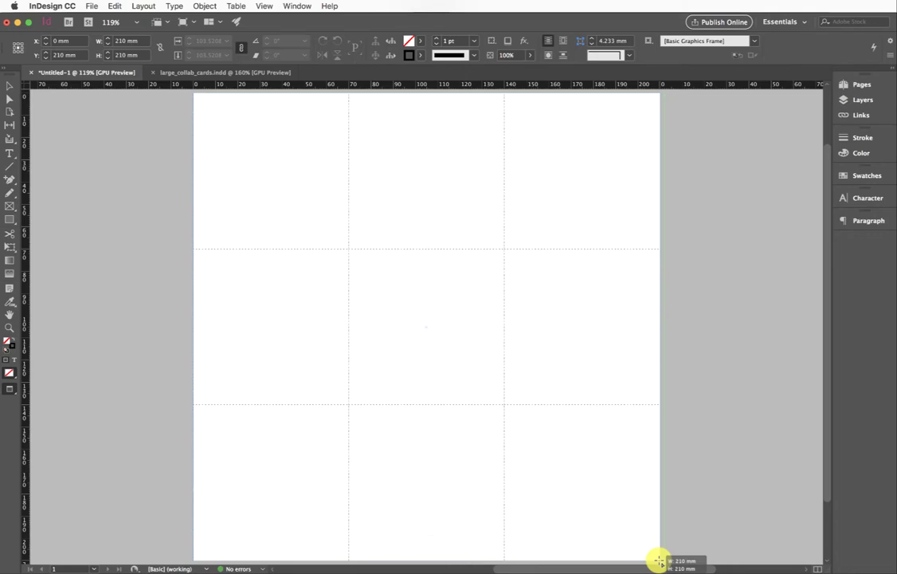
{"action": "left_click_drag", "start_coordinate": [658, 561], "coordinate": [659, 560]}
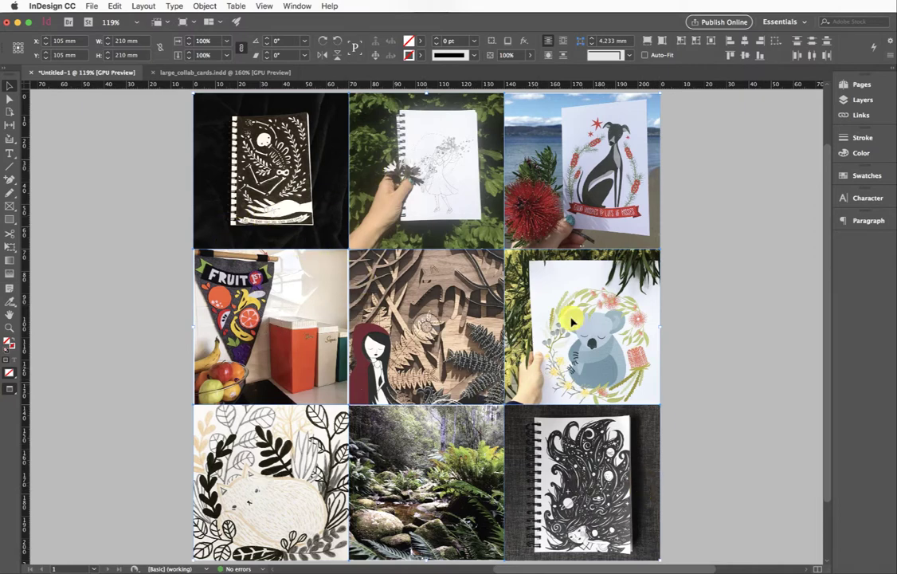
{"action": "scroll", "coordinate": [562, 227], "scroll_direction": "down", "scroll_amount": 1}
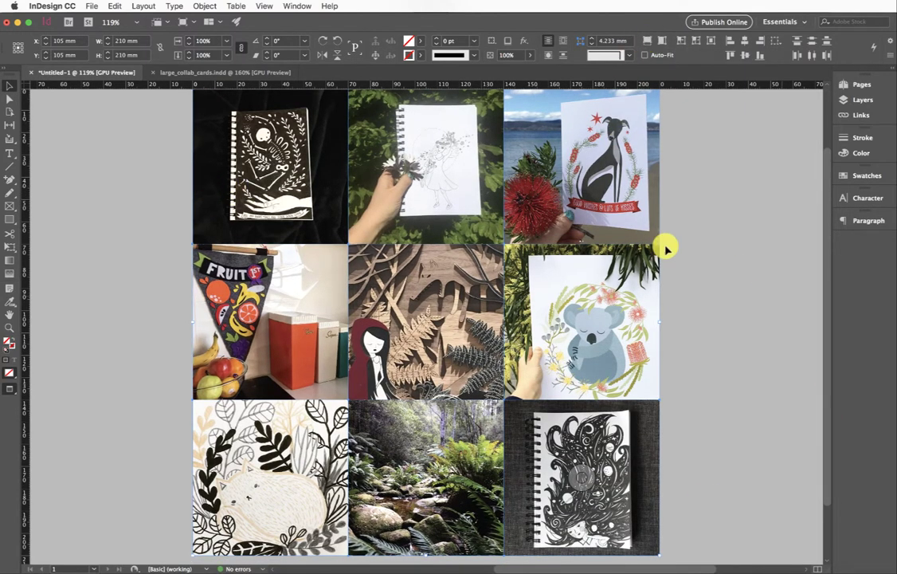
{"action": "left_click", "coordinate": [120, 171]}
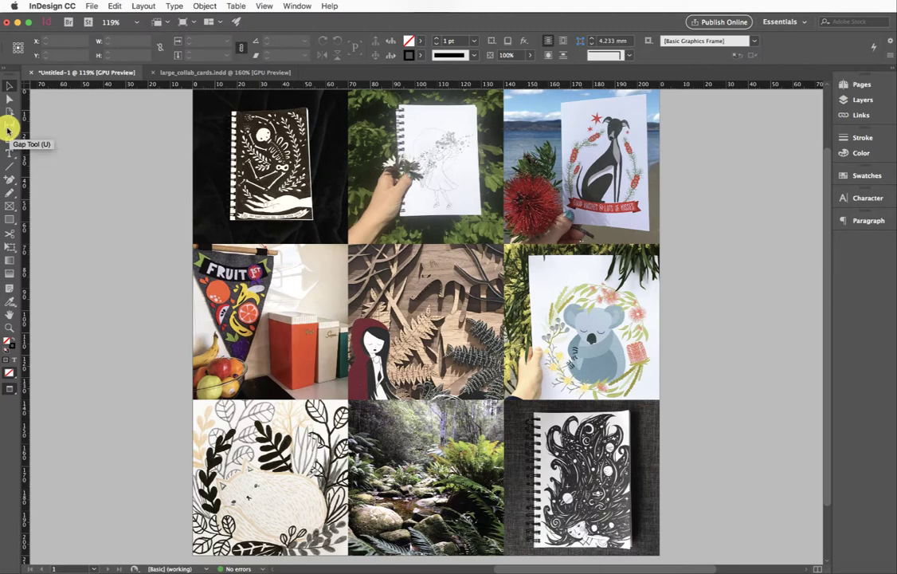
{"action": "left_click", "coordinate": [8, 128]}
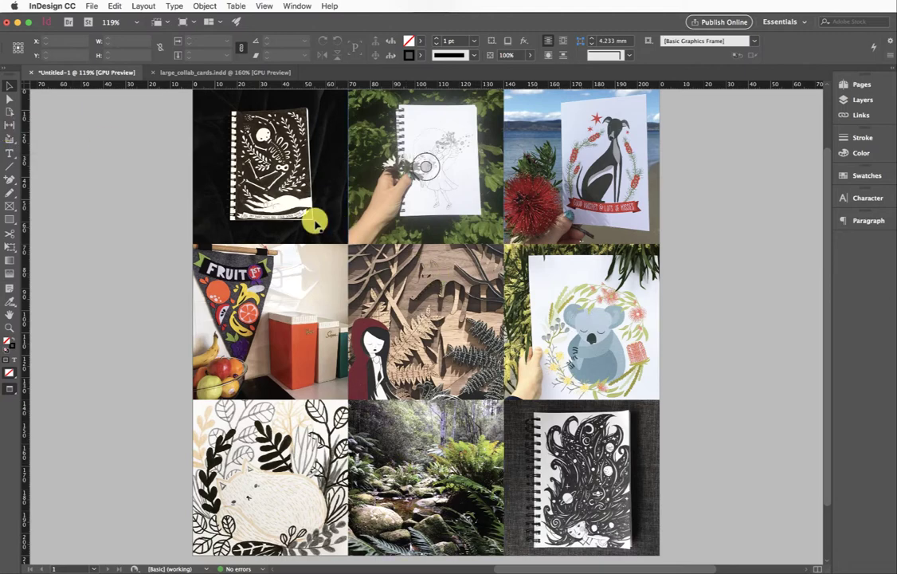
{"action": "scroll", "coordinate": [462, 239], "scroll_direction": "up", "scroll_amount": 2}
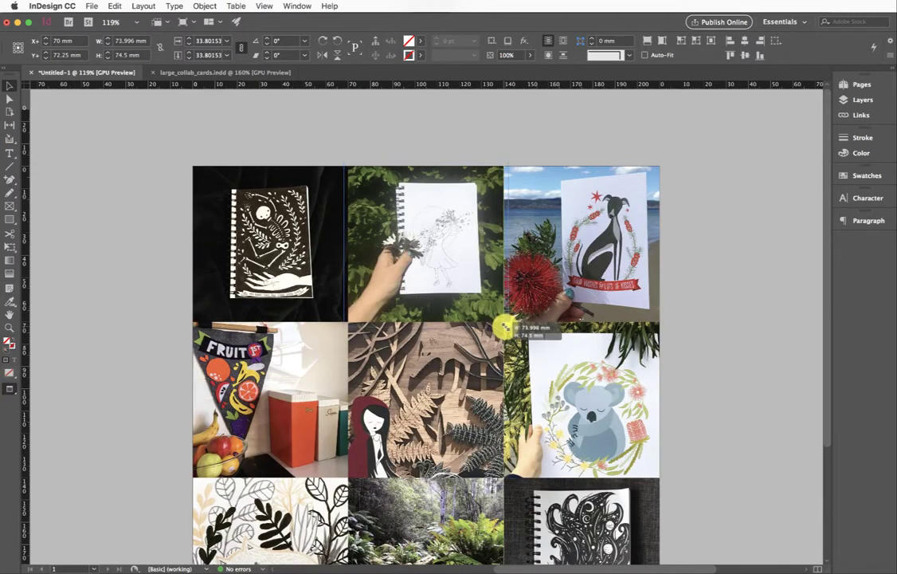
{"action": "key", "text": "ctrl+z"}
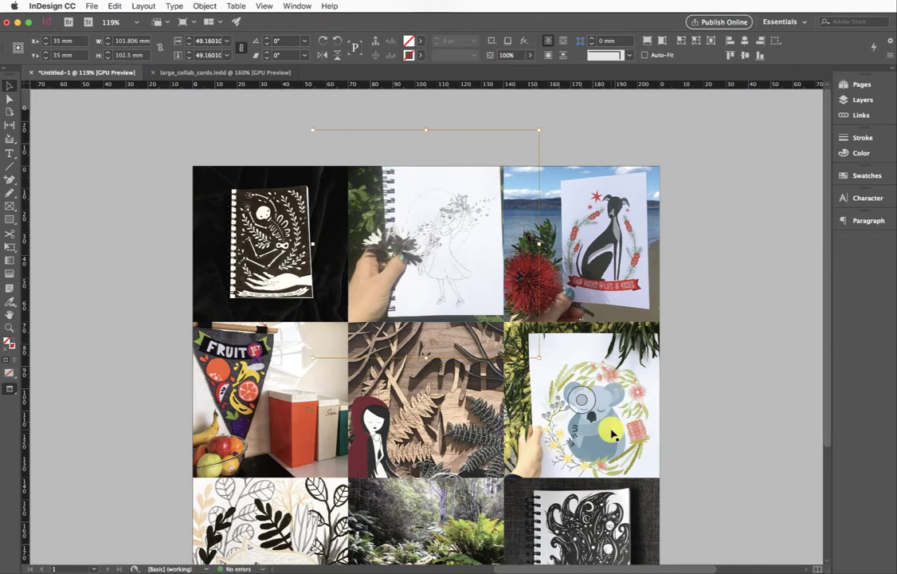
{"action": "key", "text": "ctrl+z"}
{"action": "left_click", "coordinate": [538, 369]}
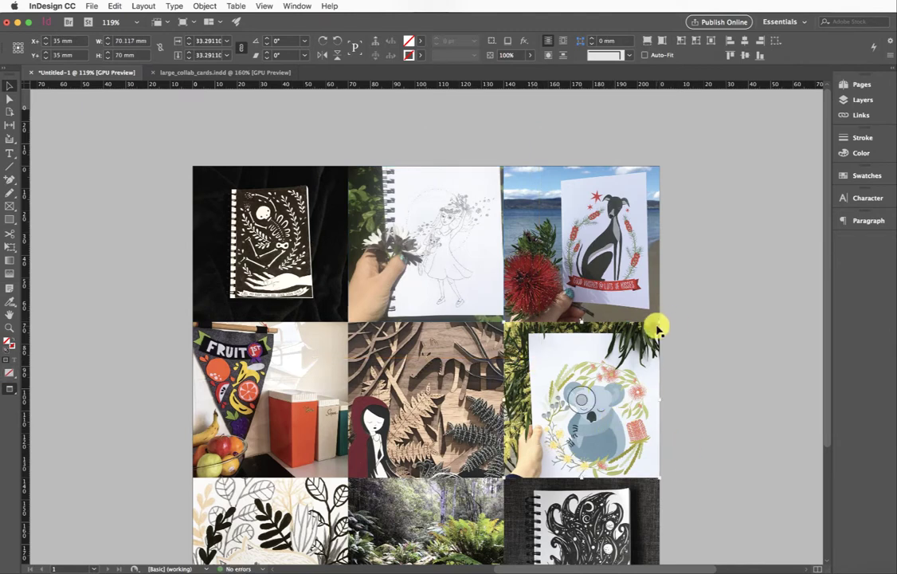
{"action": "left_click_drag", "start_coordinate": [660, 323], "coordinate": [598, 404]}
{"action": "key", "text": "ctrl+z"}
{"action": "scroll", "coordinate": [675, 417], "scroll_direction": "down", "scroll_amount": 4}
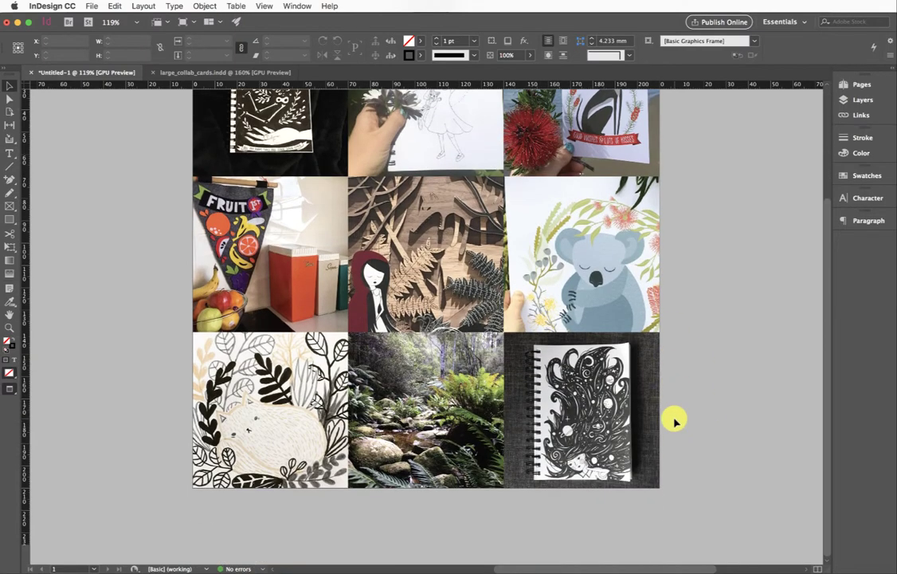
{"action": "scroll", "coordinate": [675, 417], "scroll_direction": "up", "scroll_amount": 4}
{"action": "key", "text": "ctrl+1"}
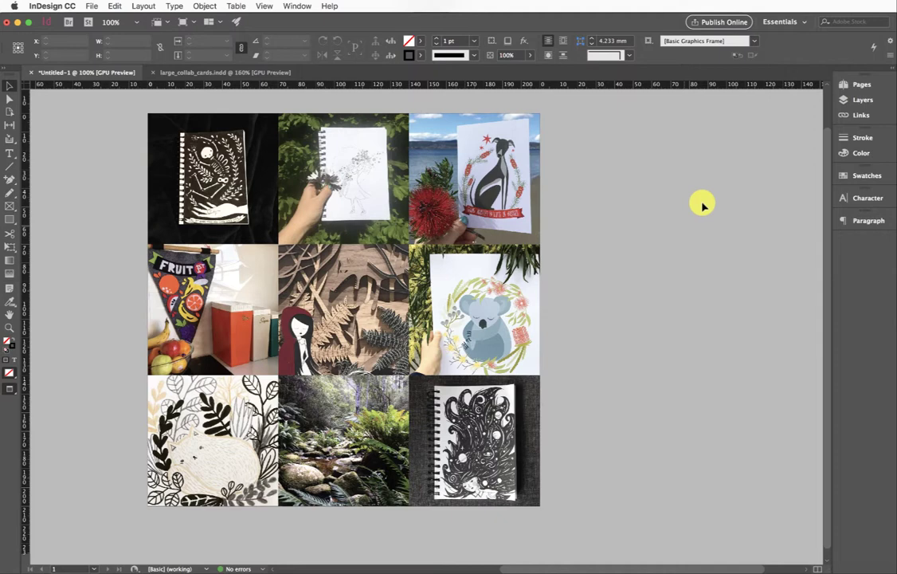
- Add a new blank second page in the Pages panel
{"action": "left_click", "coordinate": [838, 85]}
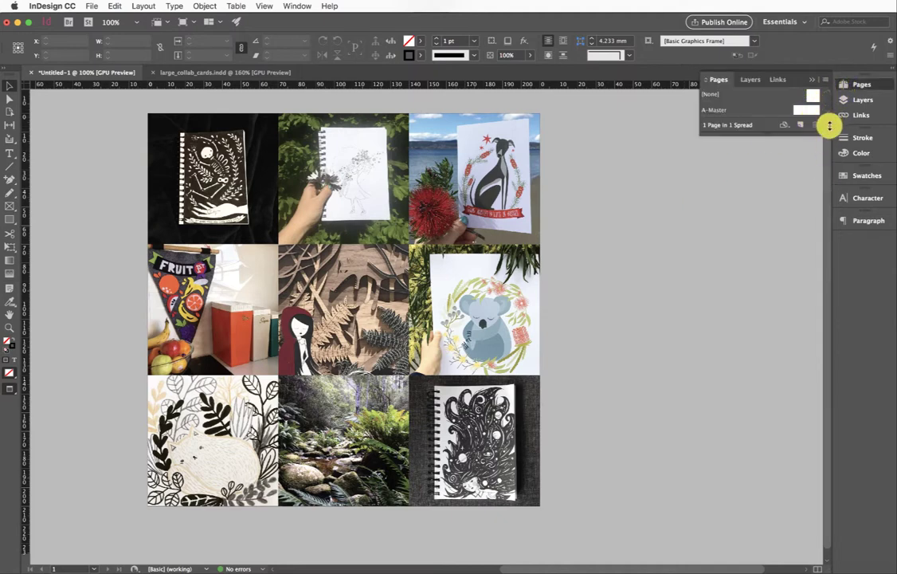
{"action": "left_click_drag", "start_coordinate": [827, 126], "coordinate": [805, 297]}
{"action": "left_click", "coordinate": [805, 297]}
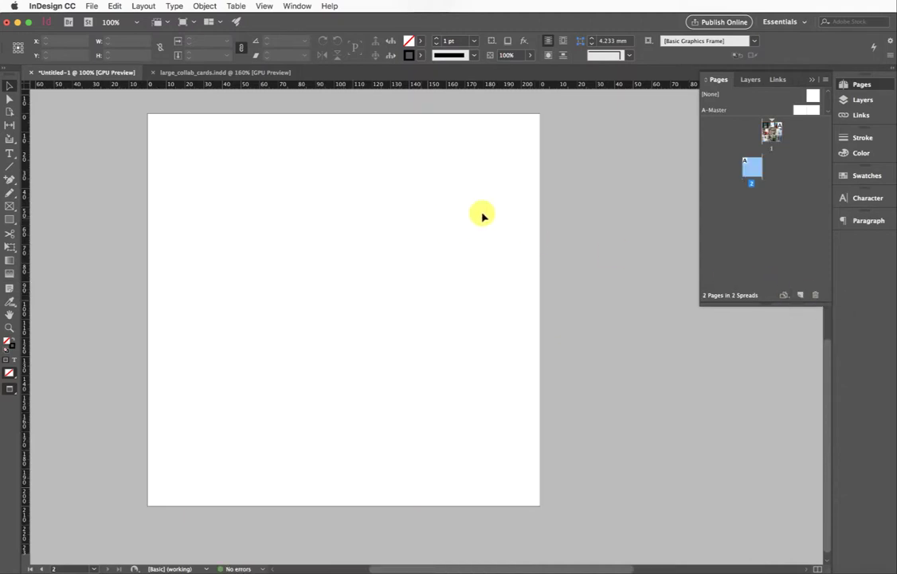
{"action": "left_click", "coordinate": [854, 85]}
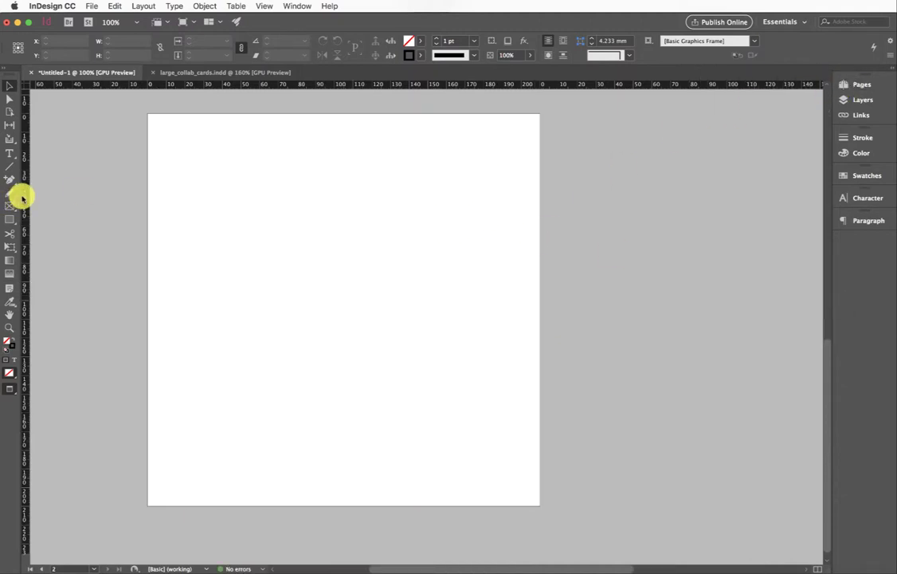
- Draw three linked text column frames across page 2 and fill them with placeholder text
{"action": "left_click", "coordinate": [10, 154]}
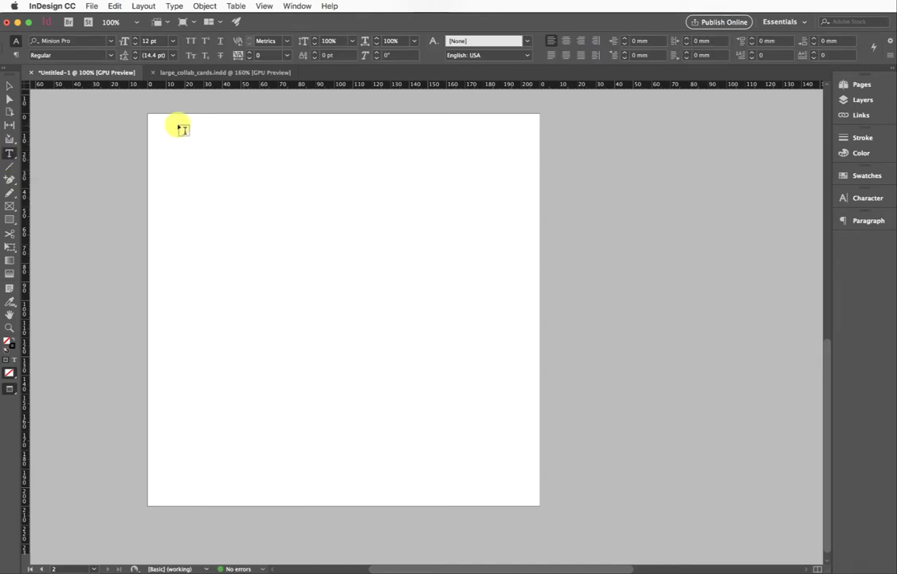
{"action": "left_click_drag", "start_coordinate": [157, 121], "coordinate": [528, 497]}
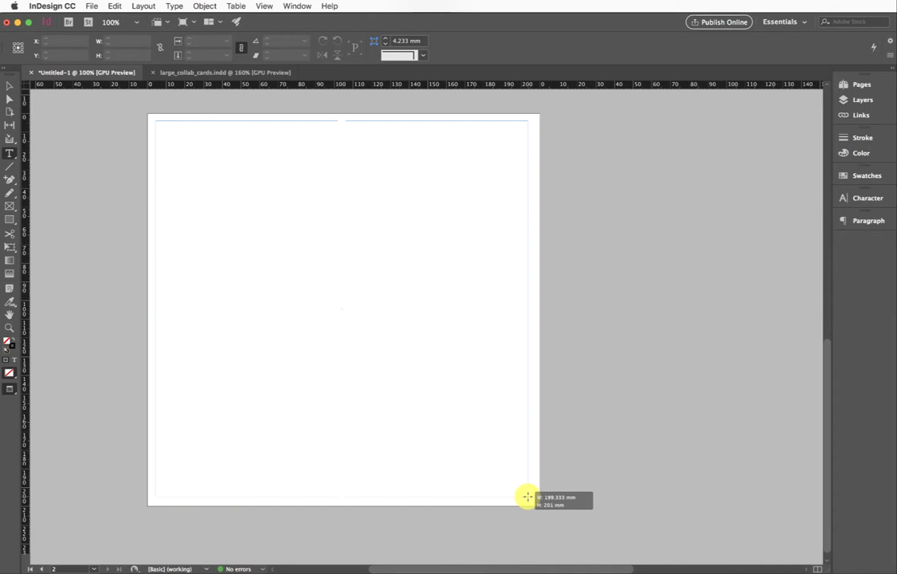
{"action": "key", "text": "Right"}
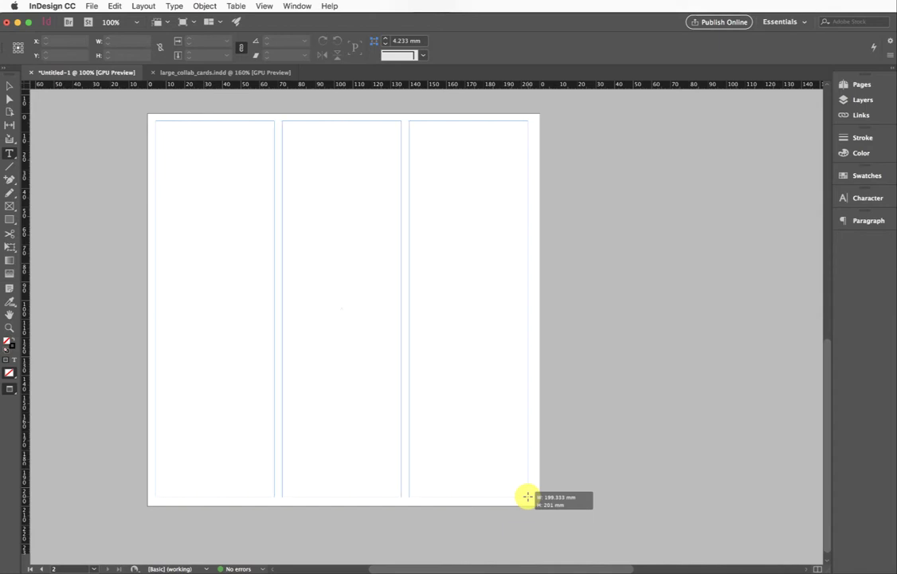
{"action": "left_click_drag", "start_coordinate": [527, 496], "coordinate": [524, 492]}
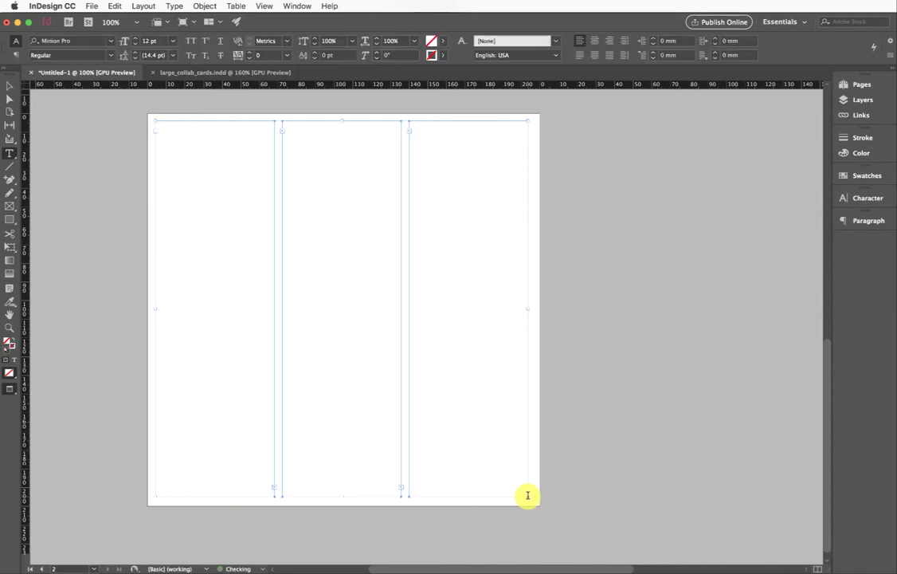
{"action": "right_click", "coordinate": [166, 140]}
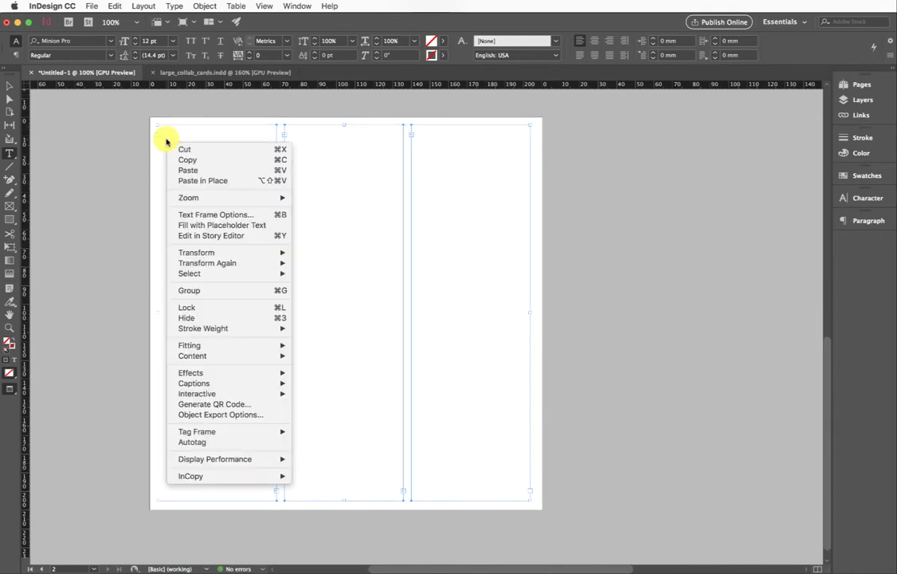
{"action": "left_click", "coordinate": [216, 225]}
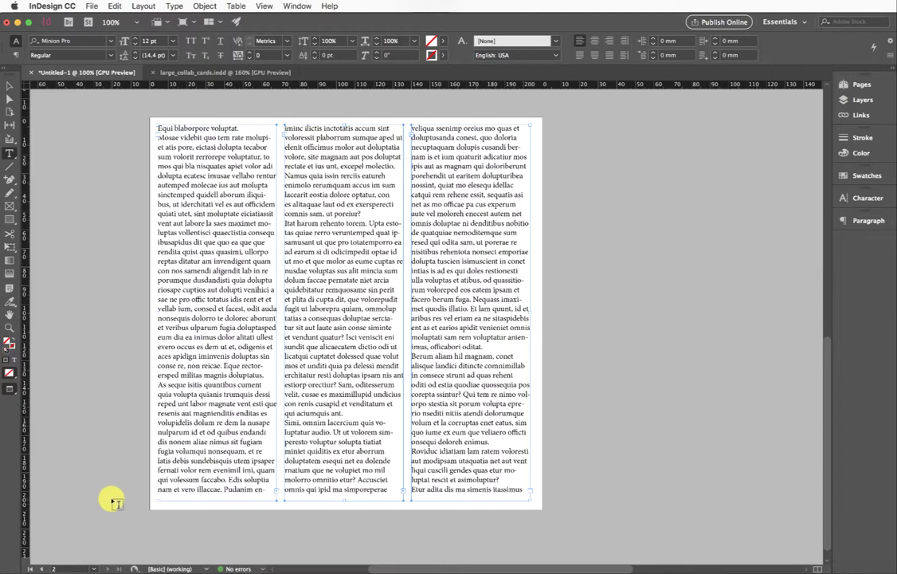
- Delete the existing three text columns from page 2
{"action": "left_click", "coordinate": [9, 85]}
{"action": "key", "text": "super+a"}
{"action": "key", "text": "BackSpace"}
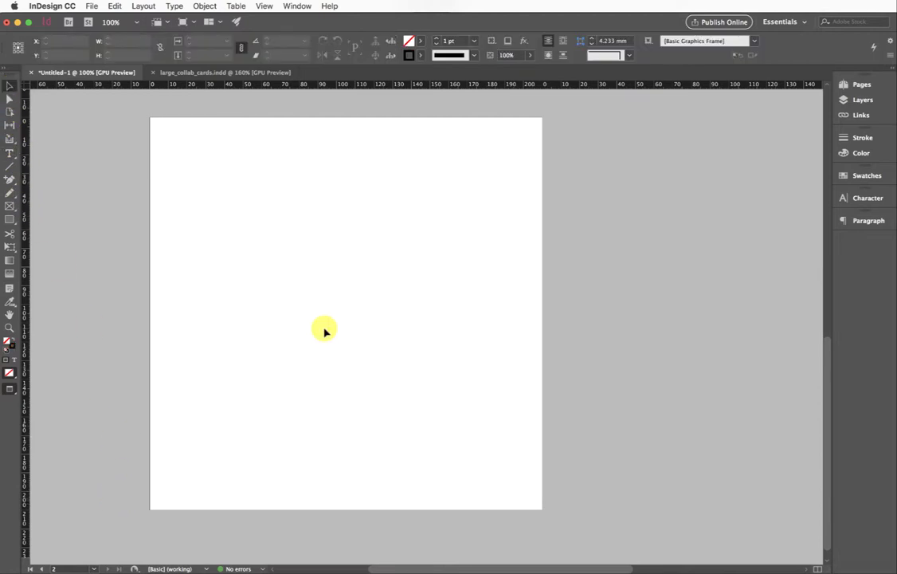
- Redraw a three-column linked text frame across page 2 with narrower gutters and fill it with placeholder text
{"action": "left_click", "coordinate": [9, 152]}
{"action": "left_click_drag", "start_coordinate": [159, 126], "coordinate": [540, 504]}
{"action": "key", "text": "Up"}
{"action": "key", "text": "Up"}
{"action": "key", "text": "super+Right"}
{"action": "key", "text": "super+Right"}
{"action": "key", "text": "super+Right"}
{"action": "key", "text": "super+Right"}
{"action": "key", "text": "super+Right"}
{"action": "key", "text": "super+Right"}
{"action": "key", "text": "super+Right"}
{"action": "key", "text": "super+Right"}
{"action": "key", "text": "super+Right"}
{"action": "key", "text": "super+Right"}
{"action": "key", "text": "super+Right"}
{"action": "key", "text": "super+Right"}
{"action": "key", "text": "super+Right"}
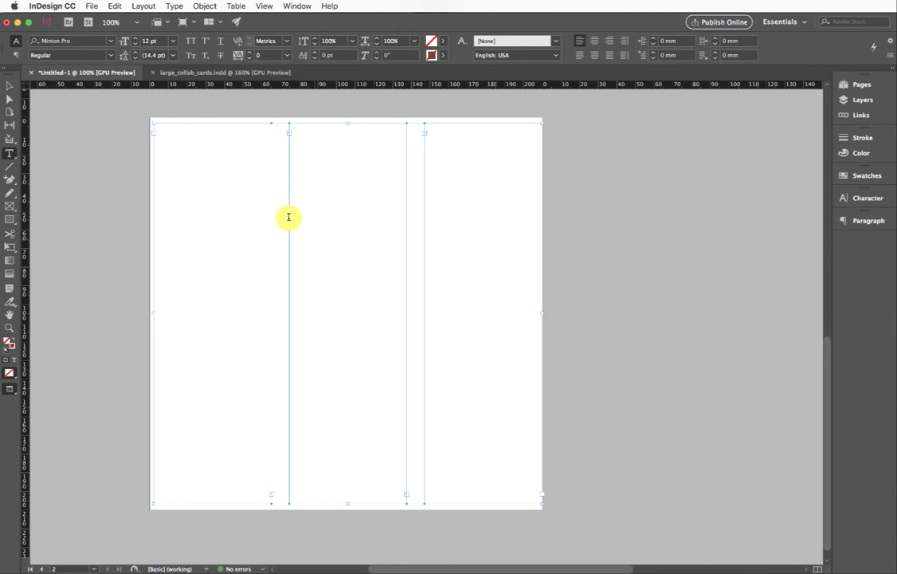
{"action": "right_click", "coordinate": [200, 169]}
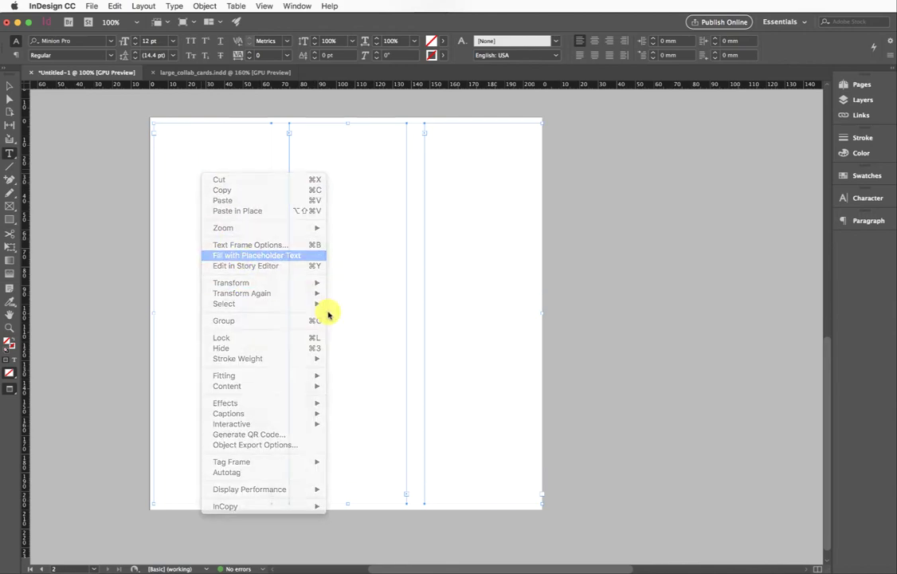
{"action": "key", "text": "Return"}
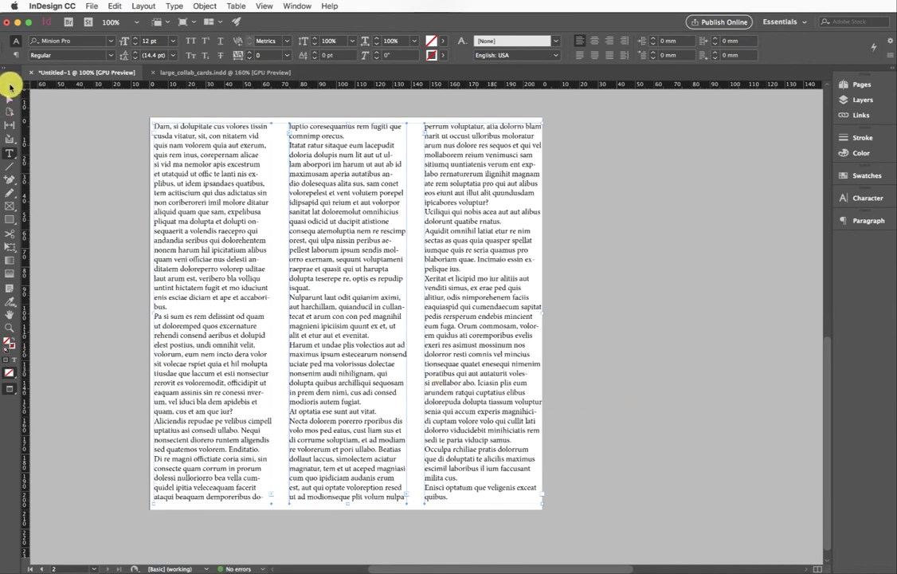
{"action": "left_click", "coordinate": [10, 86]}
{"action": "left_click", "coordinate": [72, 165]}
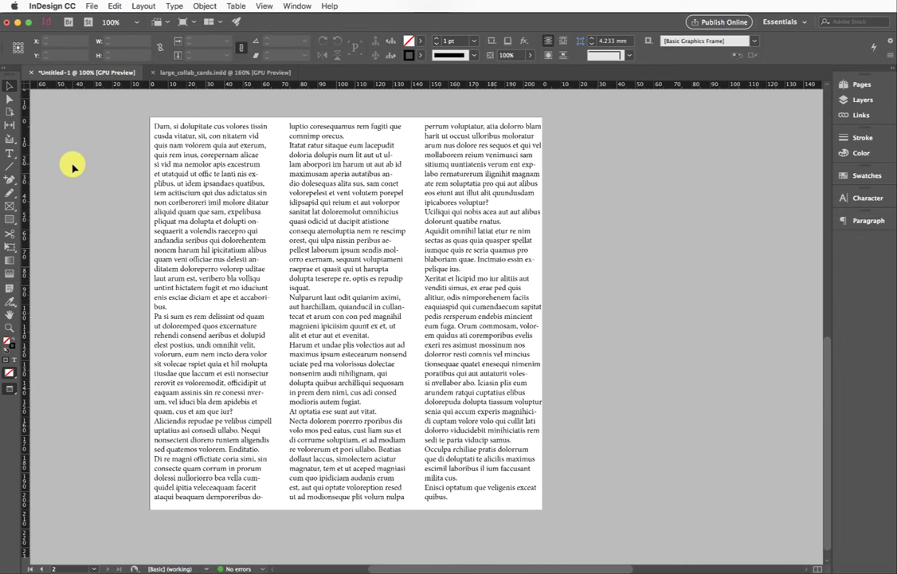